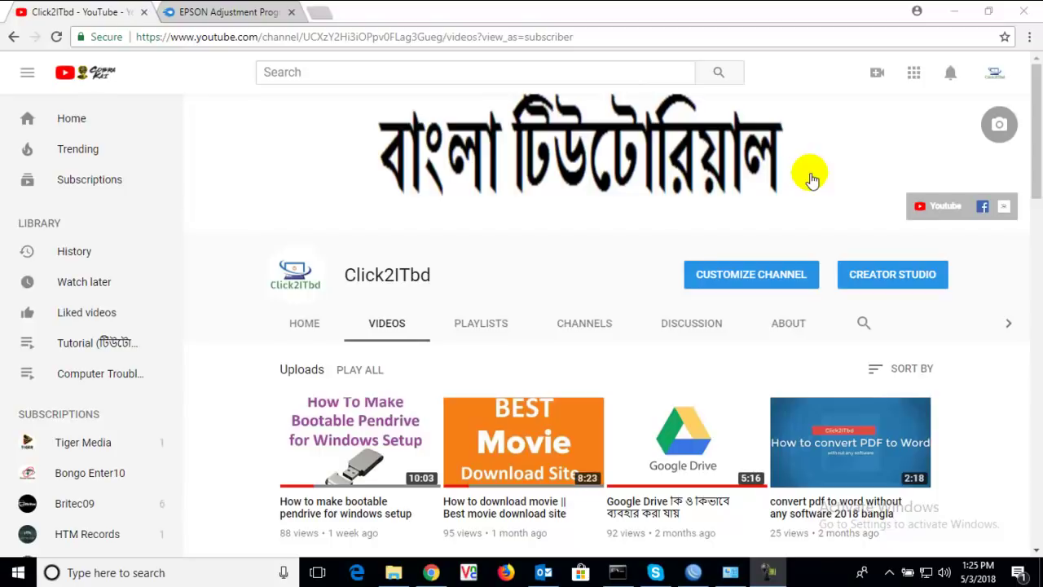
- Minimize the browser and select the EPSON Adjustment Program Resetter archive on the desktop to view its full name
click(954, 11)
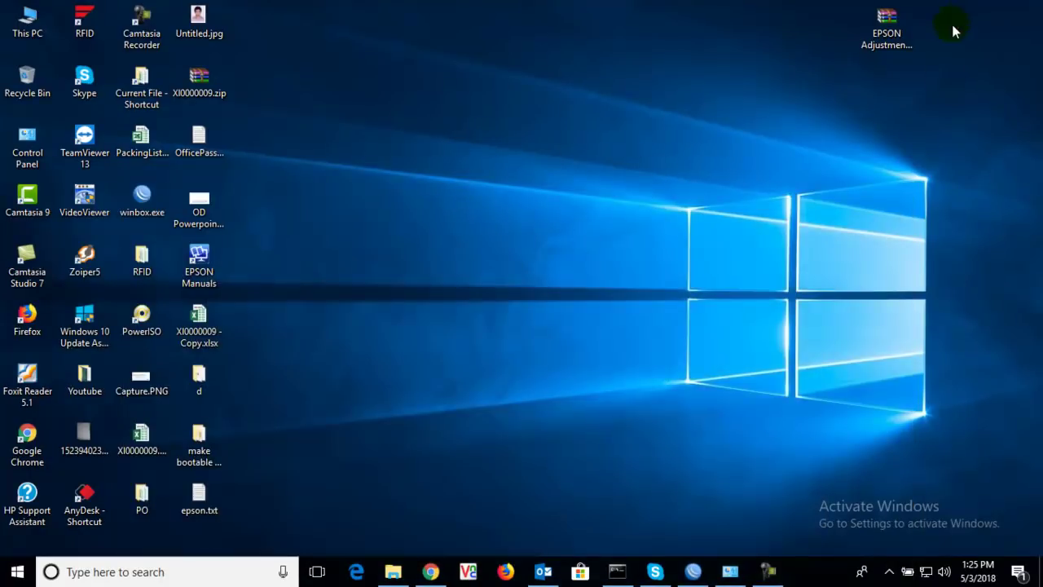
click(885, 51)
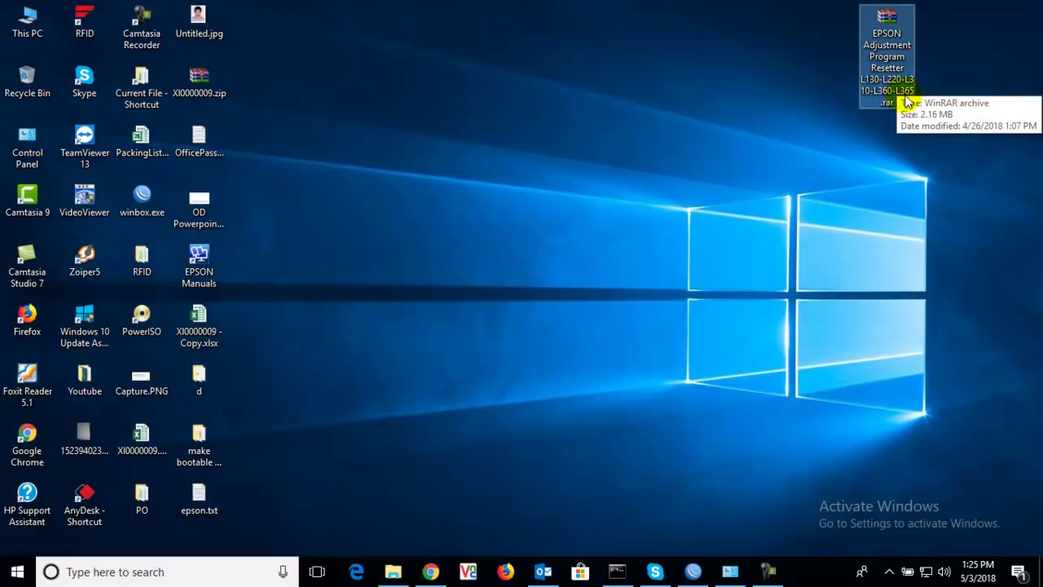
click(894, 145)
click(892, 90)
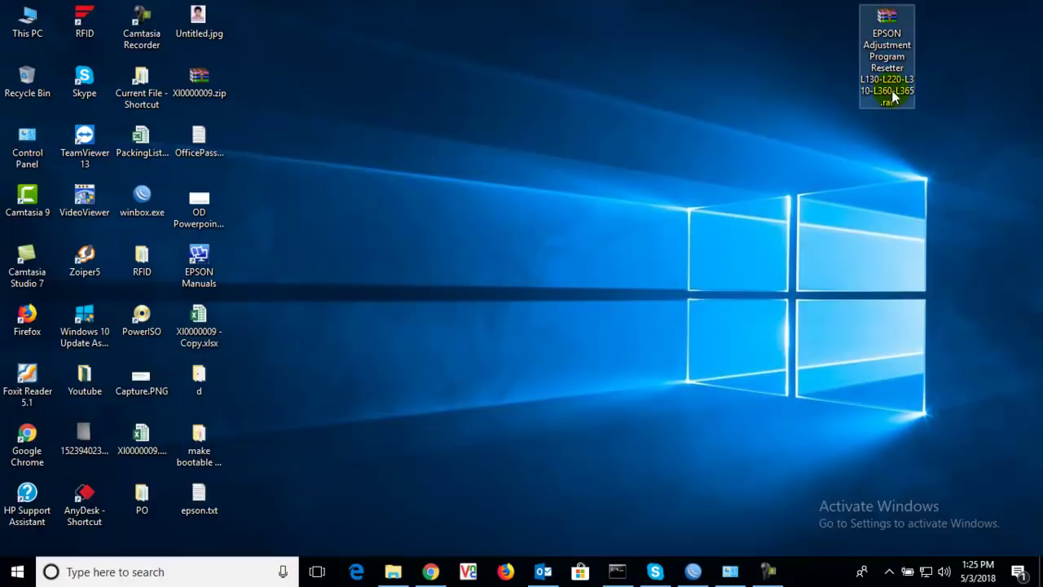
- Send a test page to the EPSON L130 Series from its printer properties in Devices and Printers
click(641, 501)
click(732, 573)
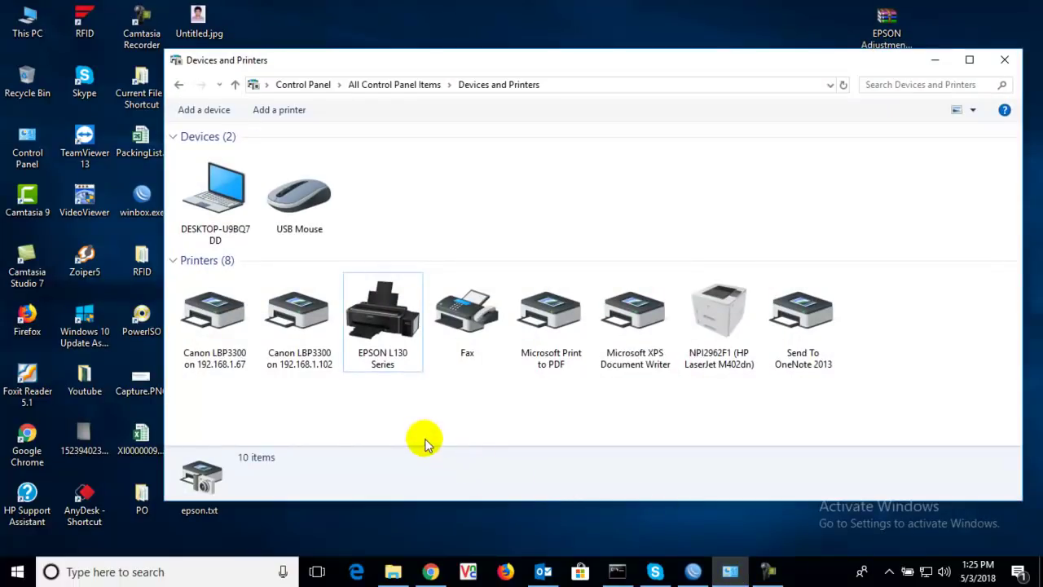
click(393, 353)
right_click(392, 349)
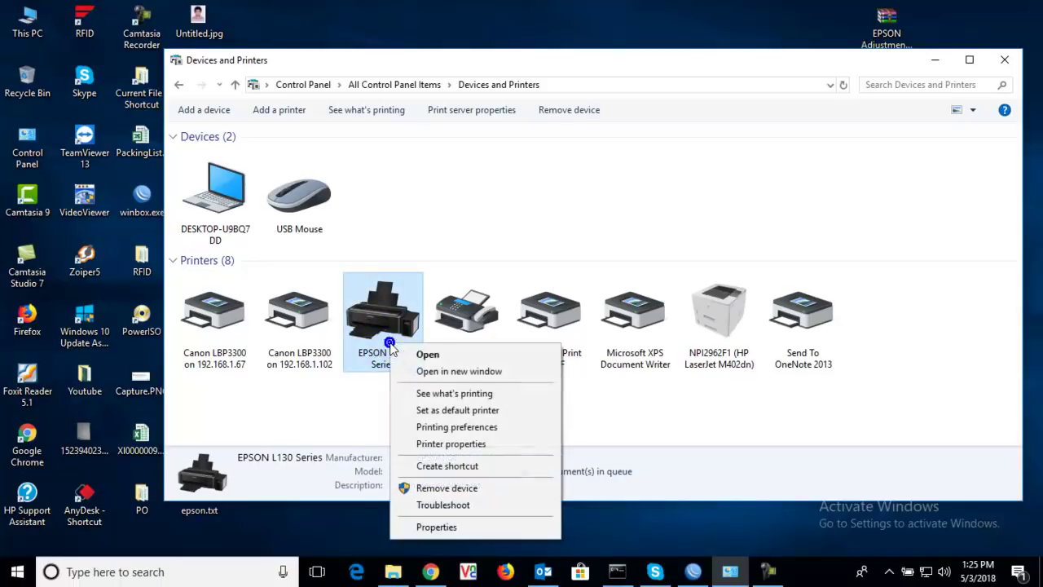
click(463, 444)
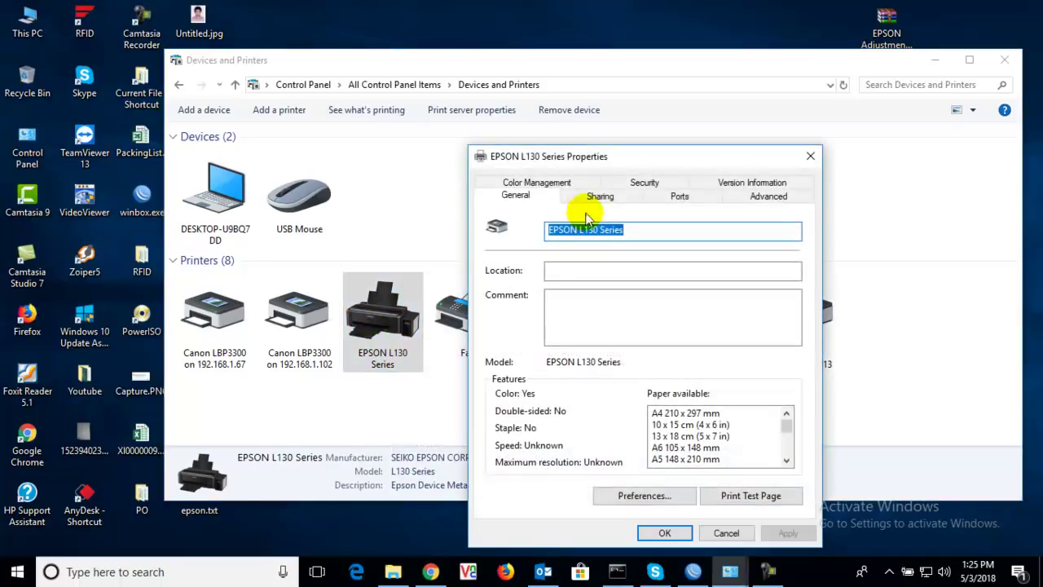
drag(576, 155, 461, 65)
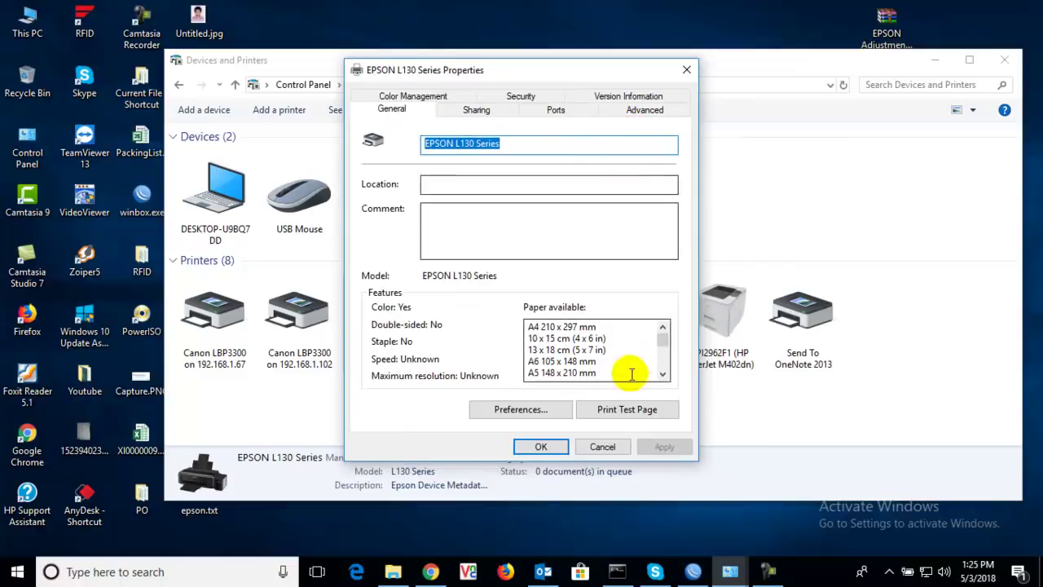
click(628, 410)
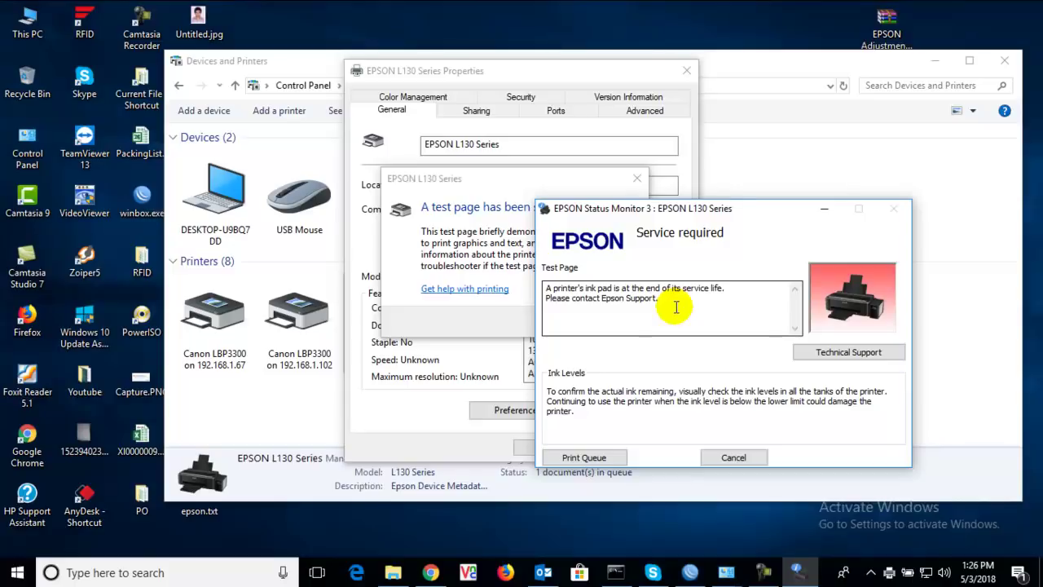
- Cancel the test print in EPSON Status Monitor and close the test page notice and printer properties
click(735, 458)
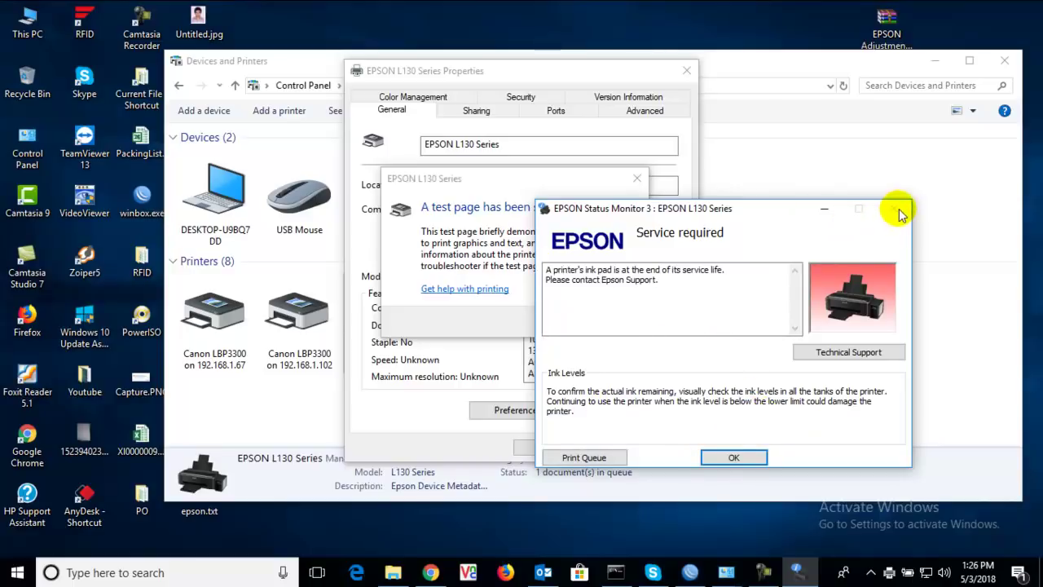
click(735, 455)
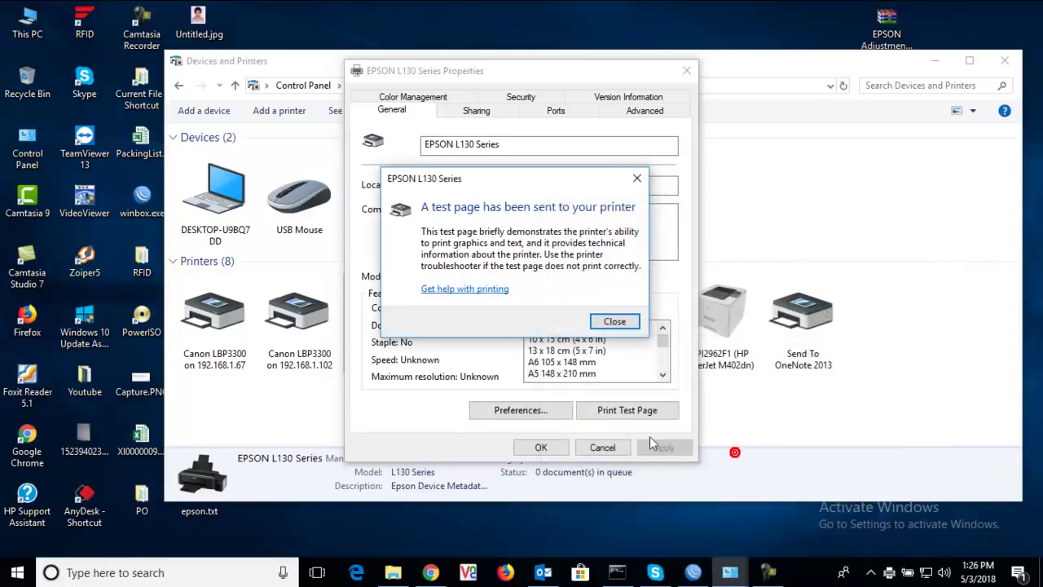
click(613, 321)
click(540, 447)
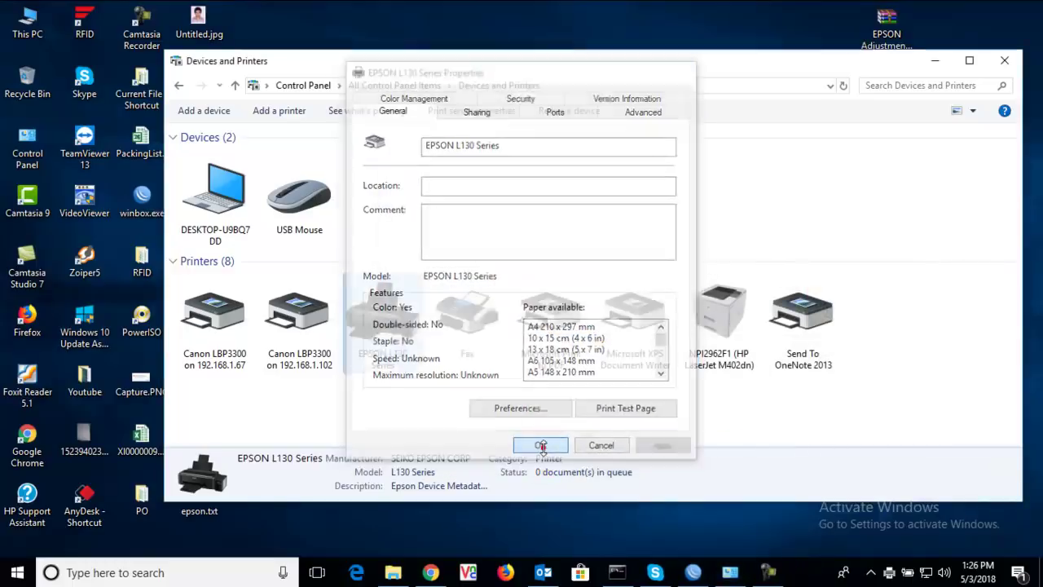
- Switch to Chrome and download the EPSON Adjustment Program Resetter archive from its MediaFire page
click(431, 572)
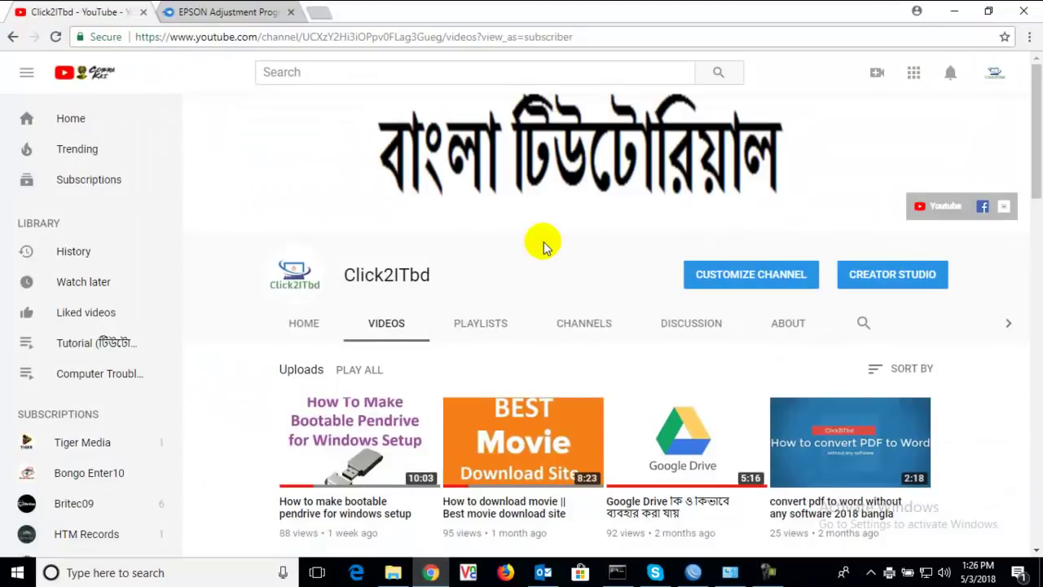
click(241, 21)
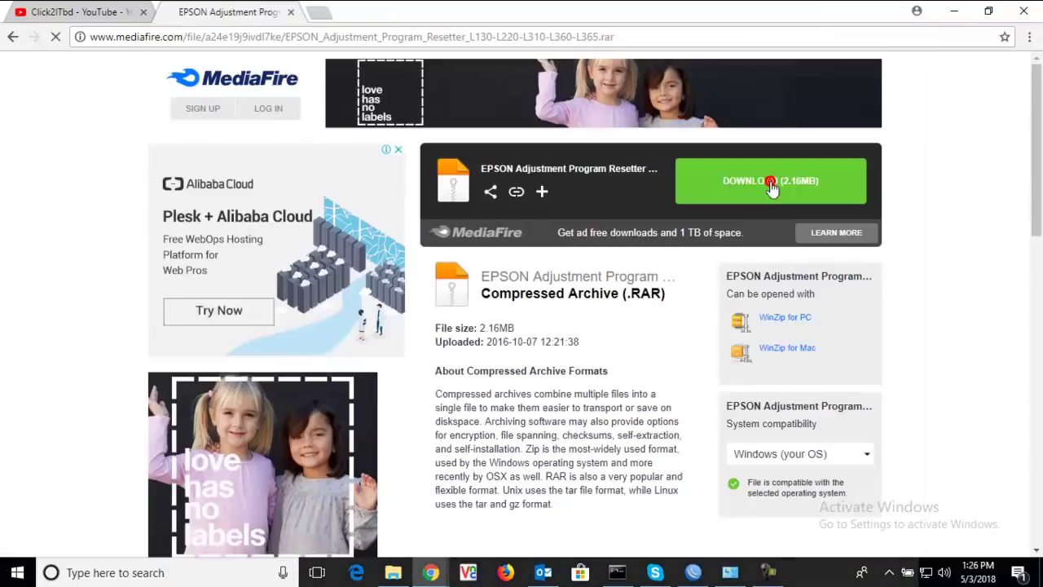
click(773, 187)
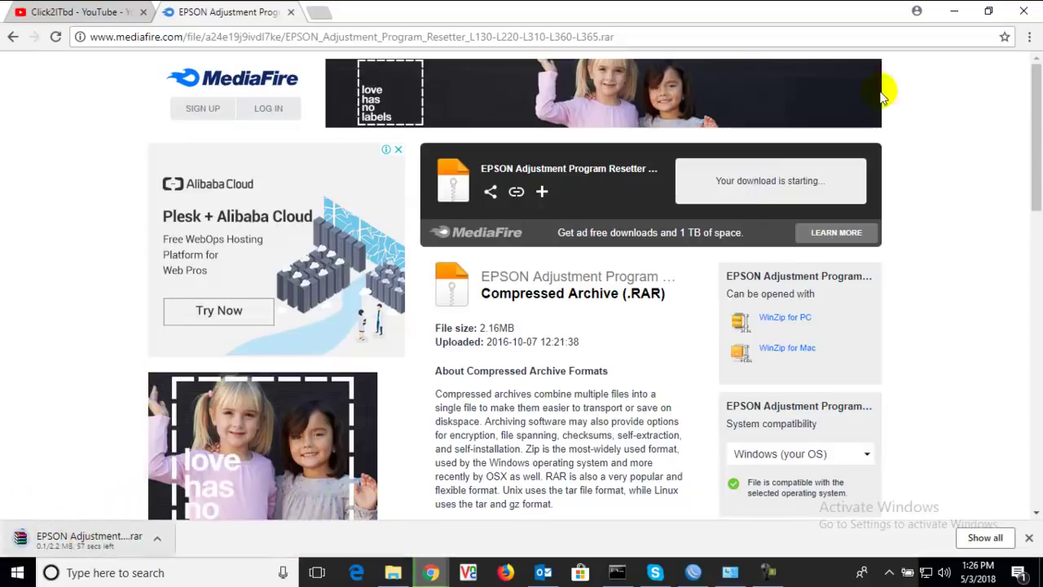
- Clear the desktop by minimizing the browser and Devices and Printers and closing the advertising pop-up
click(955, 13)
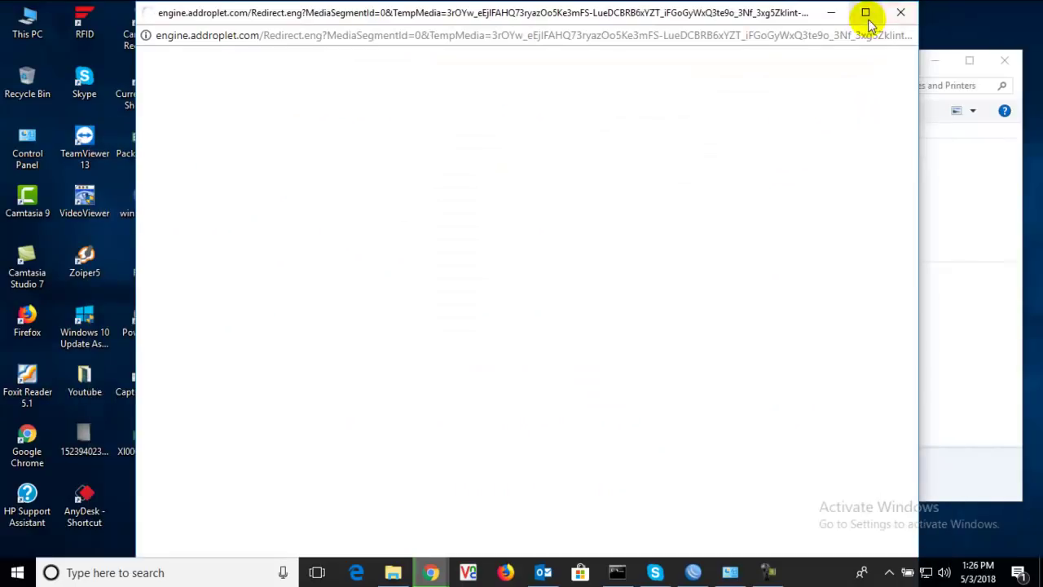
click(899, 13)
click(937, 63)
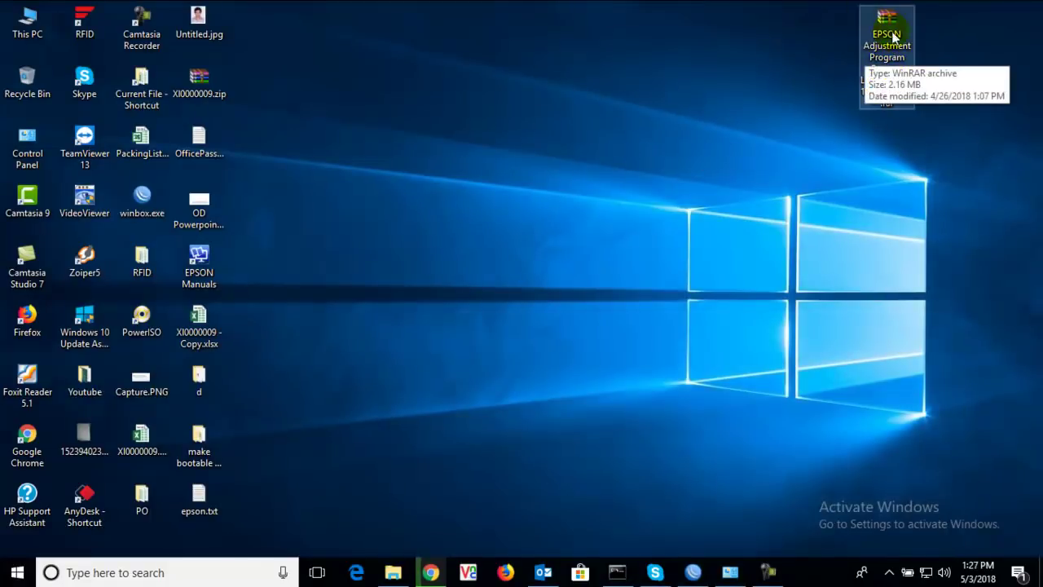
- Open the EPSON Adjustment Program Resetter archive in WinRAR and run Adjprog.exe from its folder
right_click(894, 57)
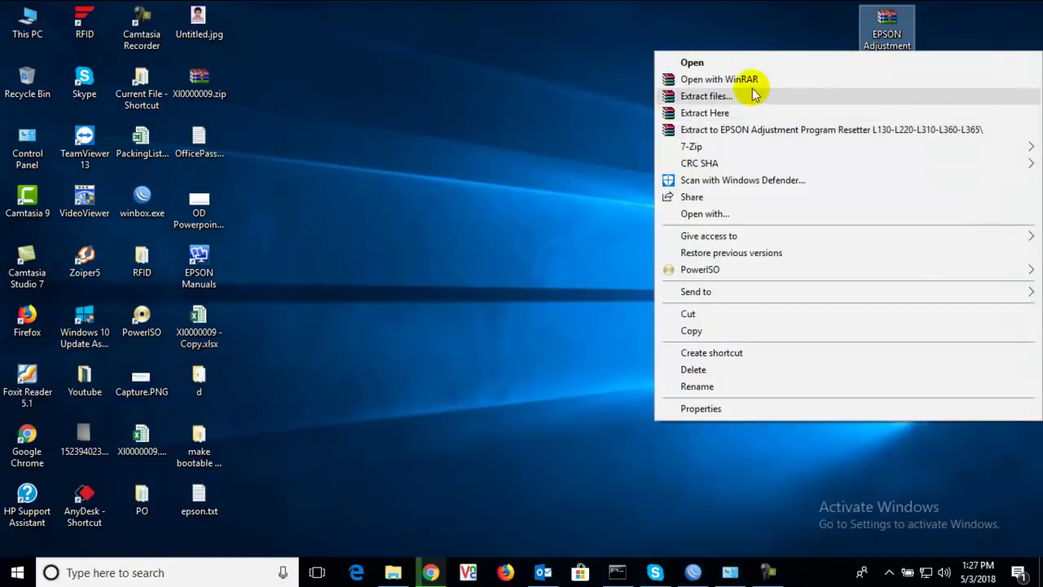
click(564, 92)
double_click(898, 37)
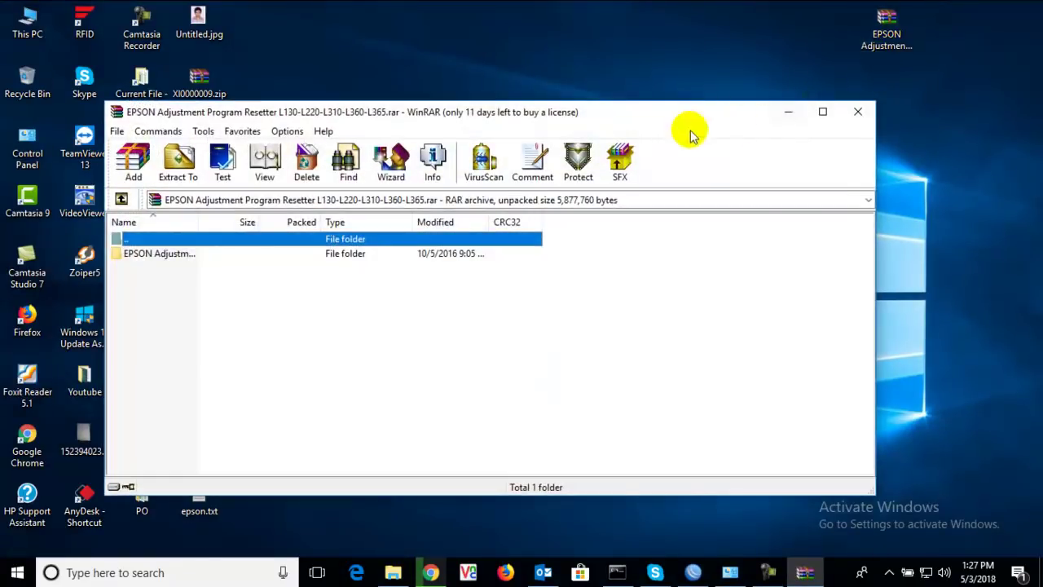
drag(652, 111, 874, 94)
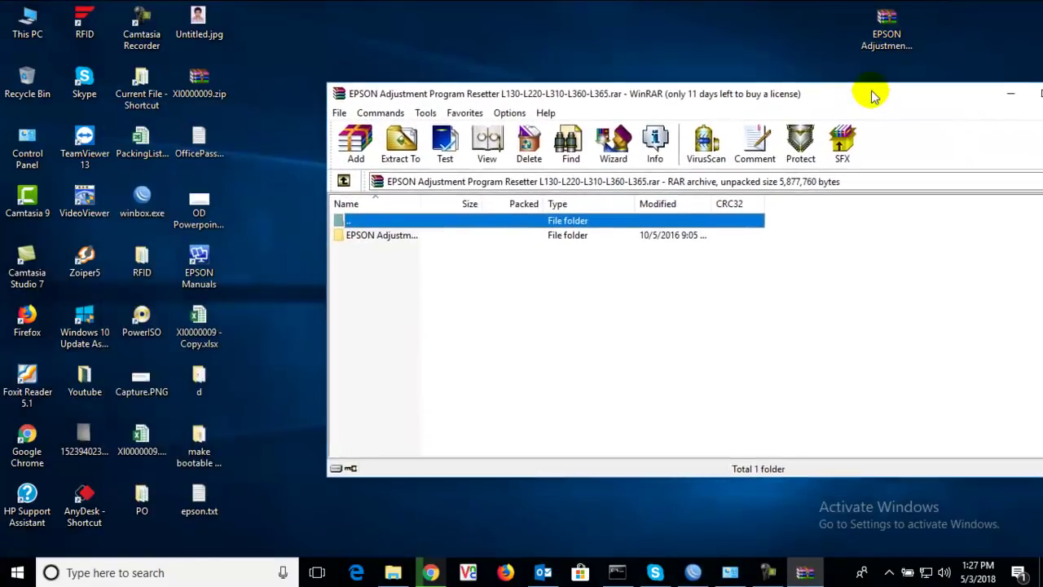
double_click(383, 238)
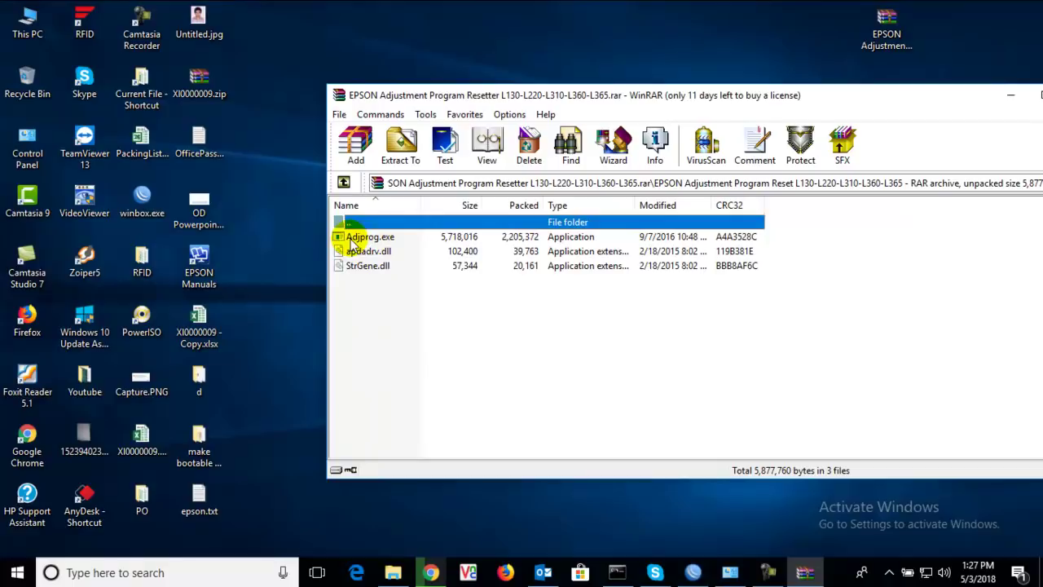
double_click(386, 238)
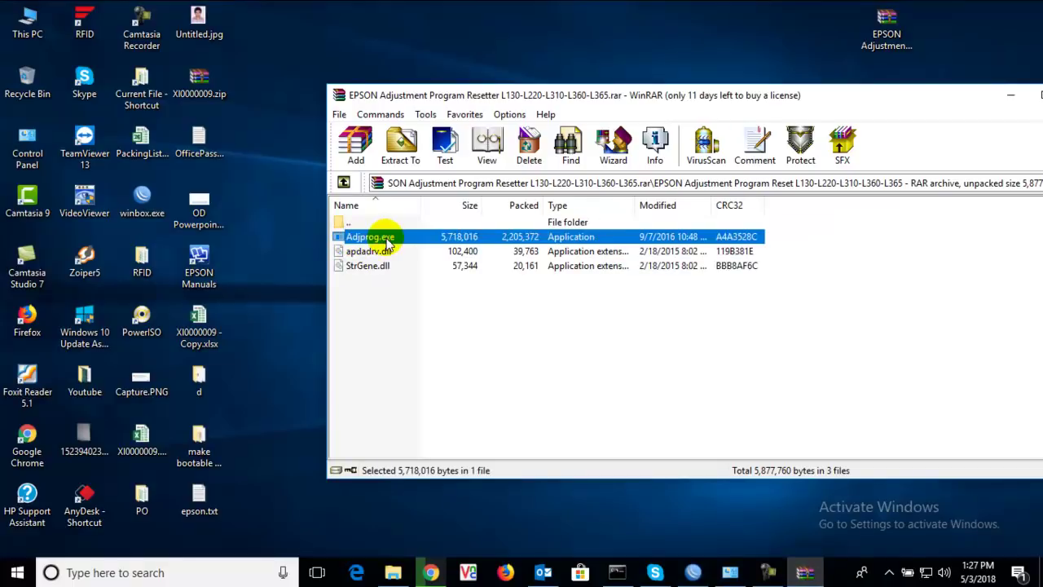
click(571, 308)
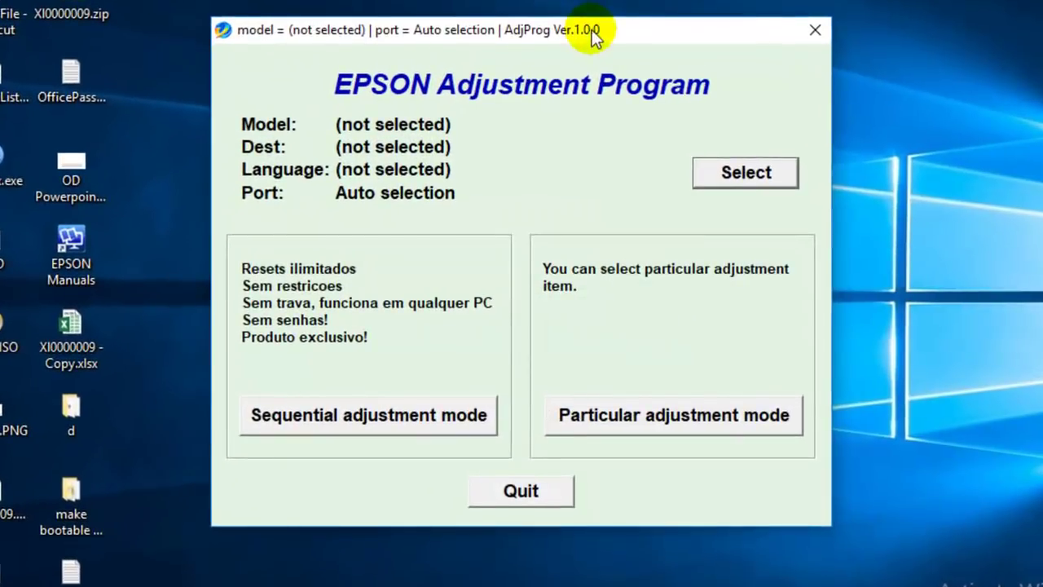
- Set the adjustment program's printer model to L130, keeping the port on Auto selection
drag(594, 34, 621, 0)
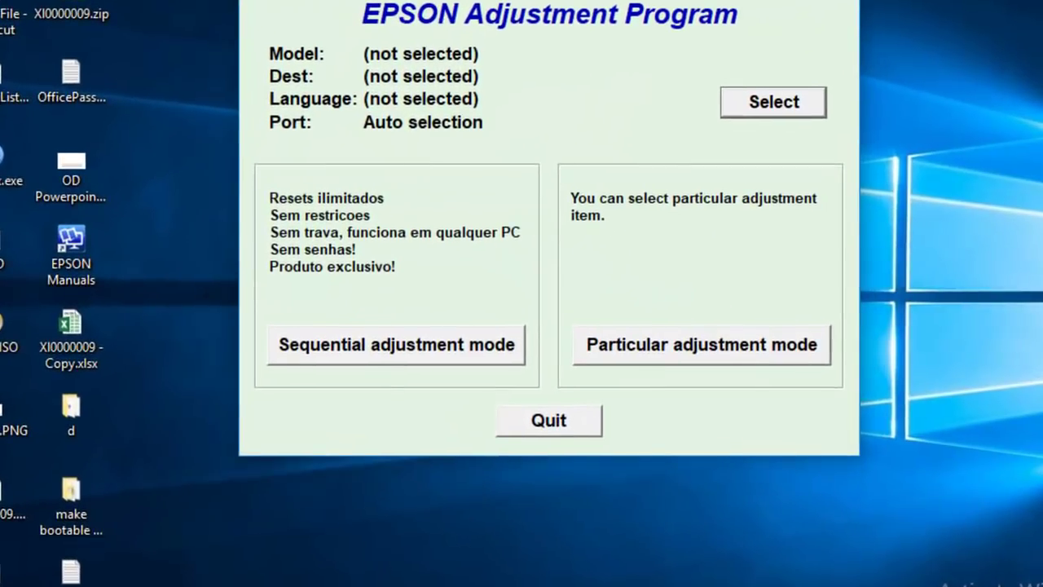
click(782, 104)
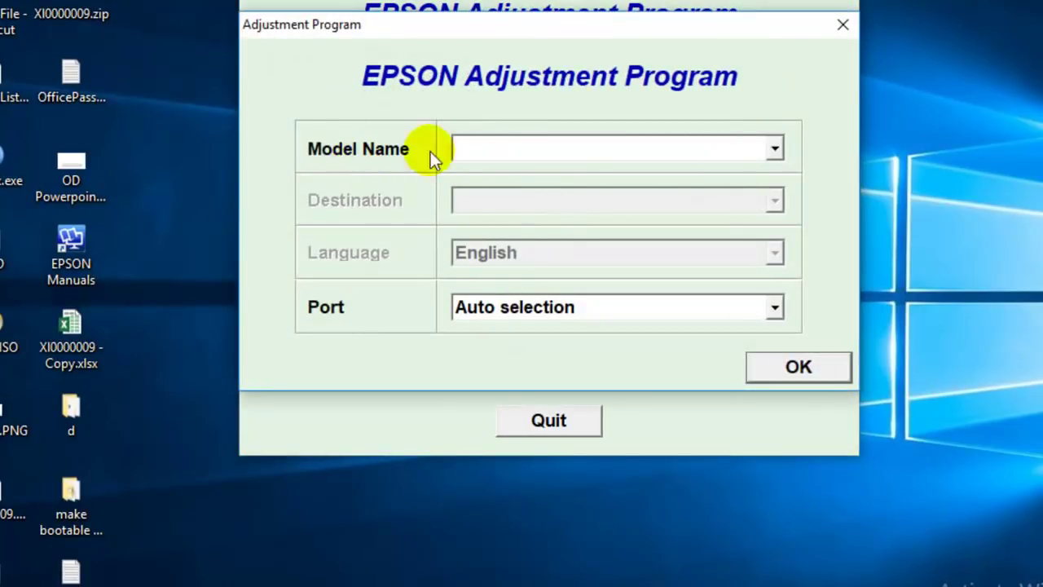
click(775, 147)
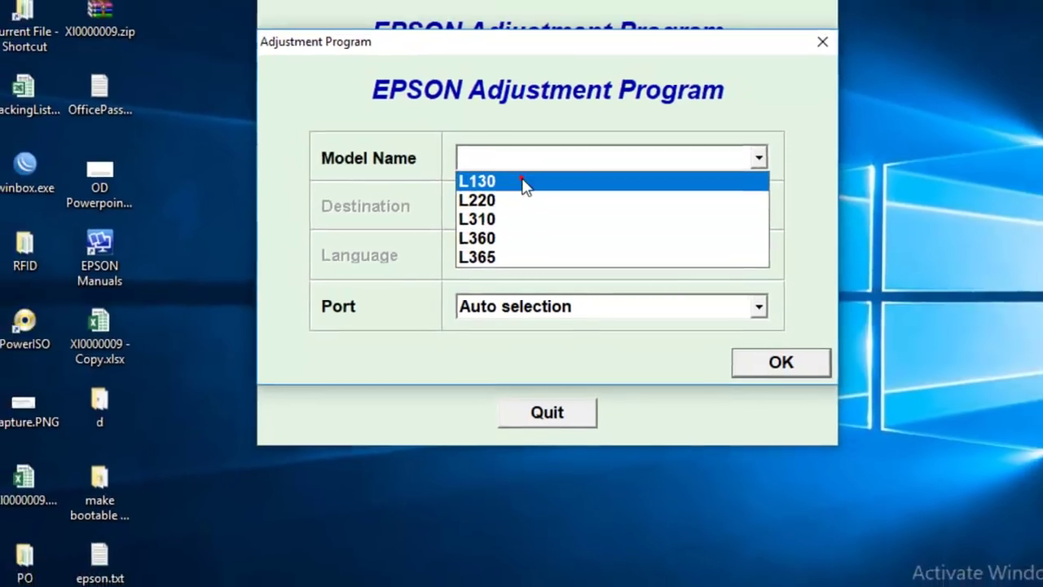
click(524, 175)
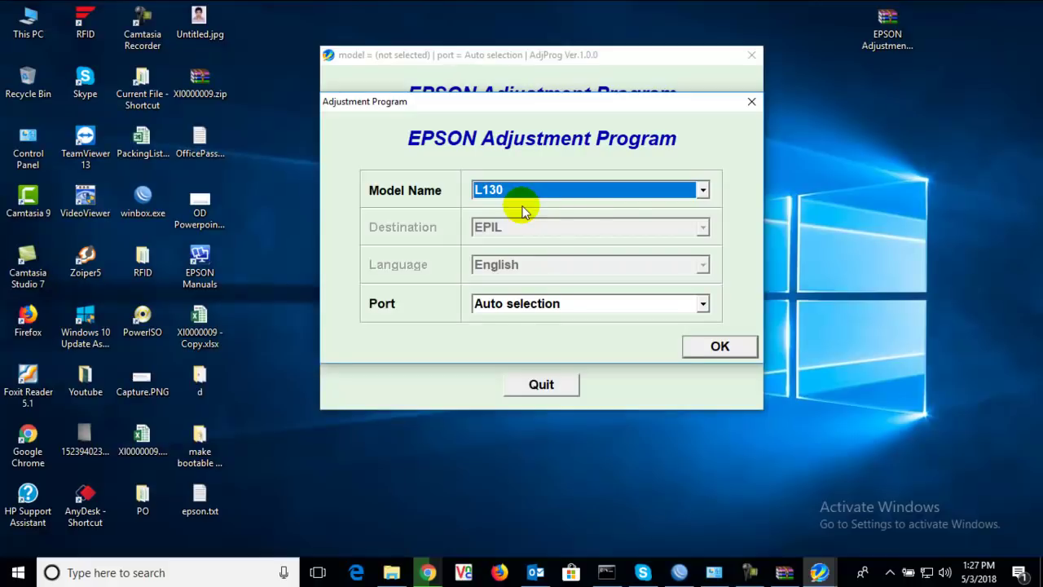
click(722, 346)
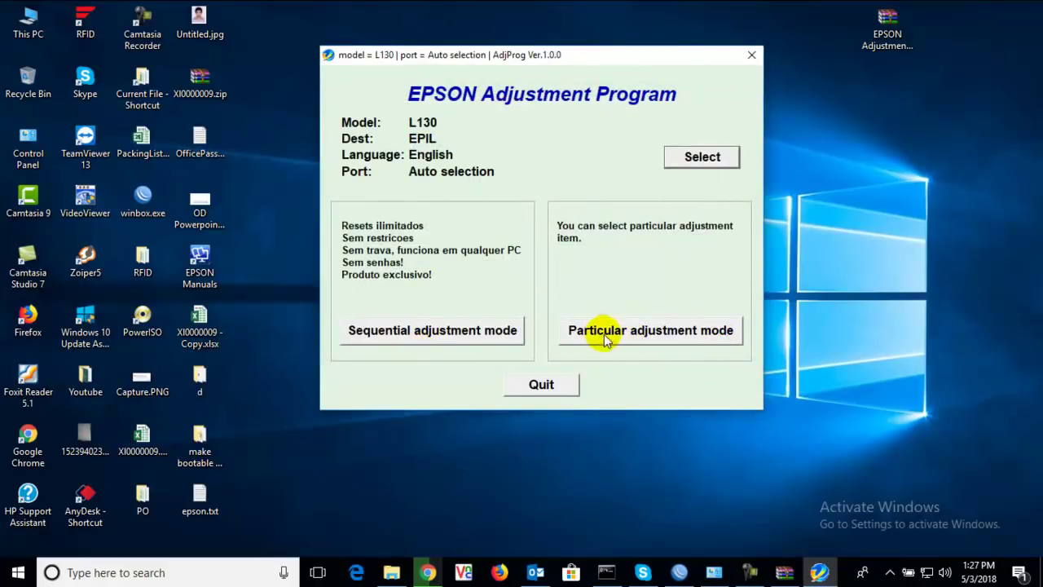
- Open the Waste ink pad counter in Particular adjustment mode and check the current counter value
click(677, 337)
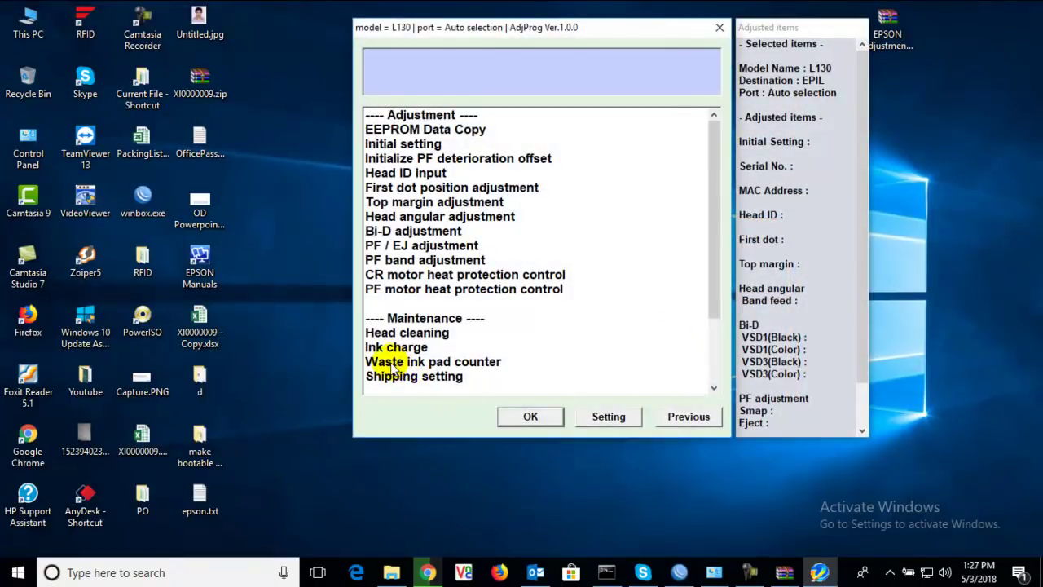
click(484, 366)
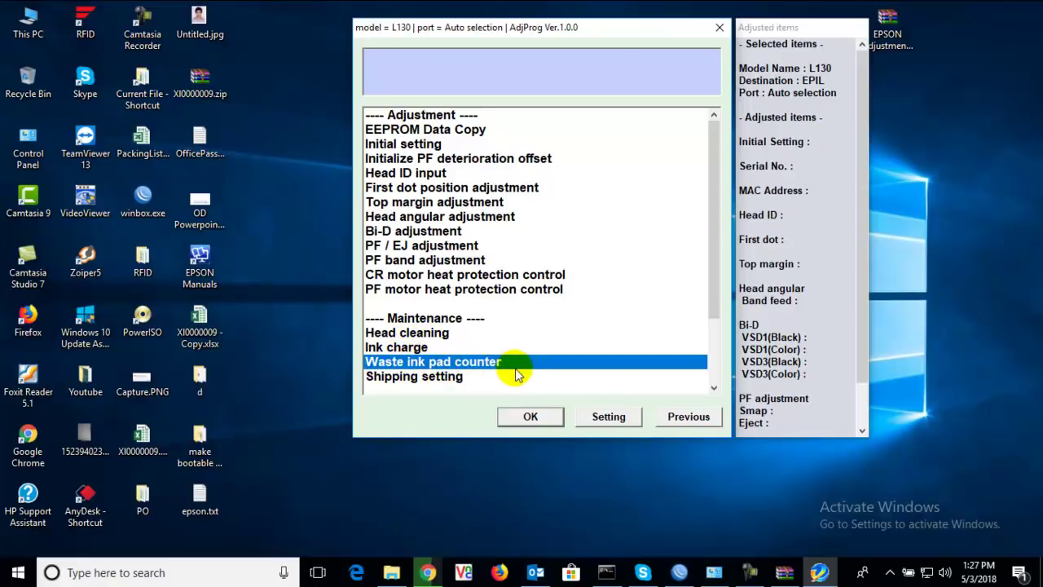
click(530, 418)
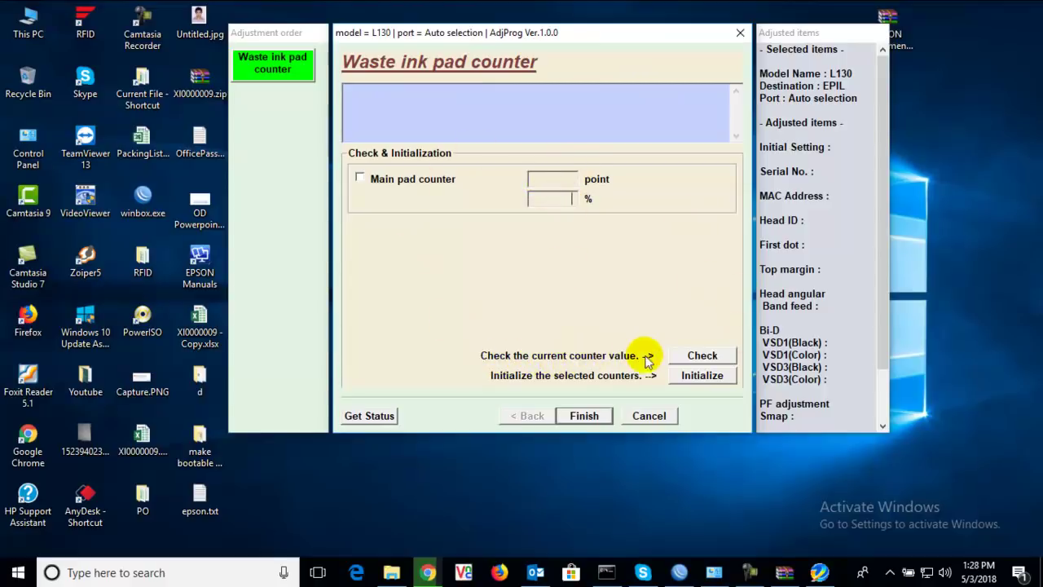
click(706, 358)
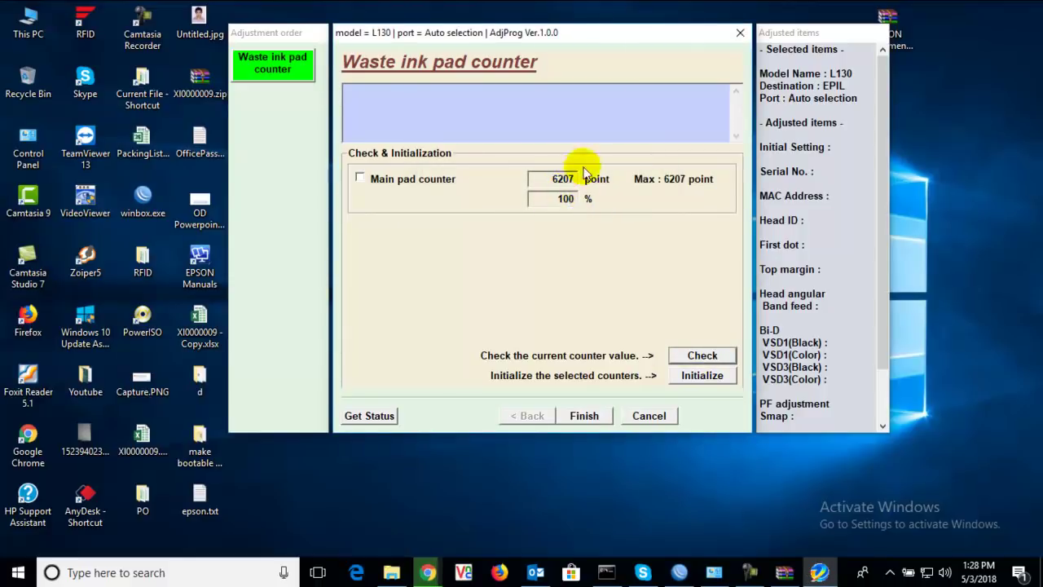
mouse_move(559, 37)
mouse_down()
mouse_move(607, 58)
mouse_move(568, 54)
mouse_move(568, 43)
mouse_up()
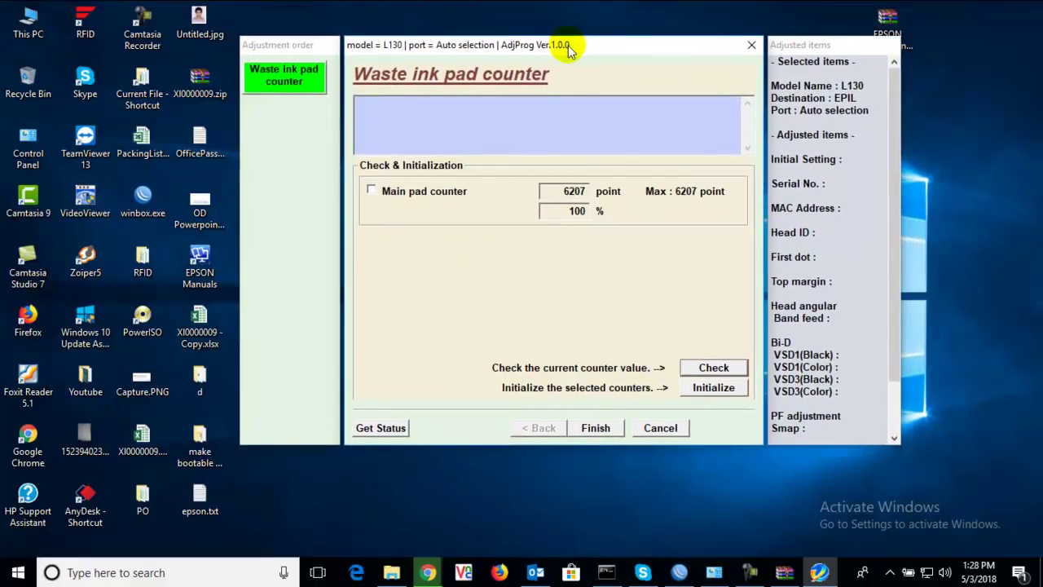
- Initialize the Main pad counter, minimizing the WinRAR window in the way, and acknowledge the requests to turn off and reboot the printer
click(710, 390)
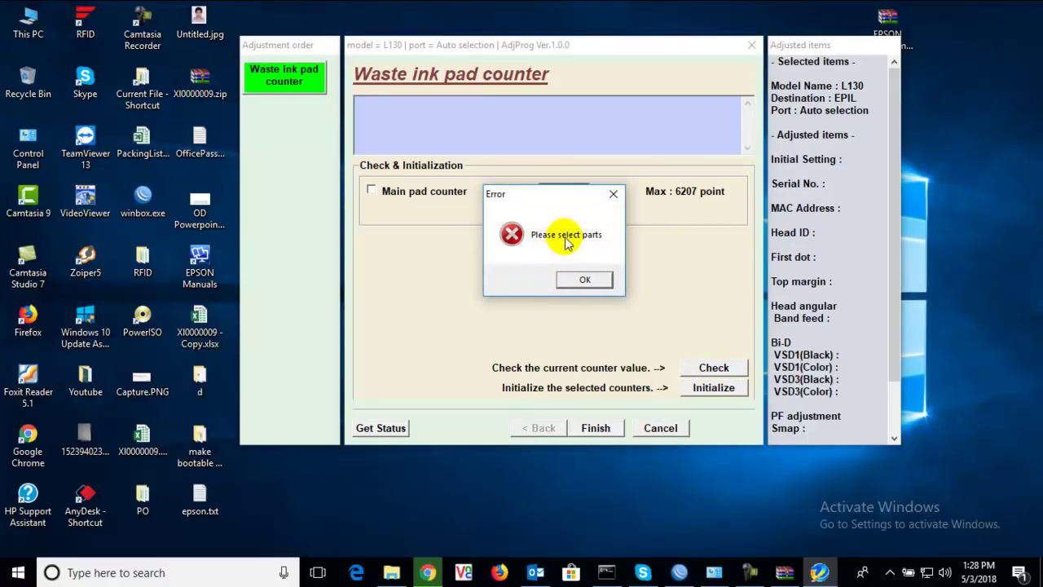
click(579, 279)
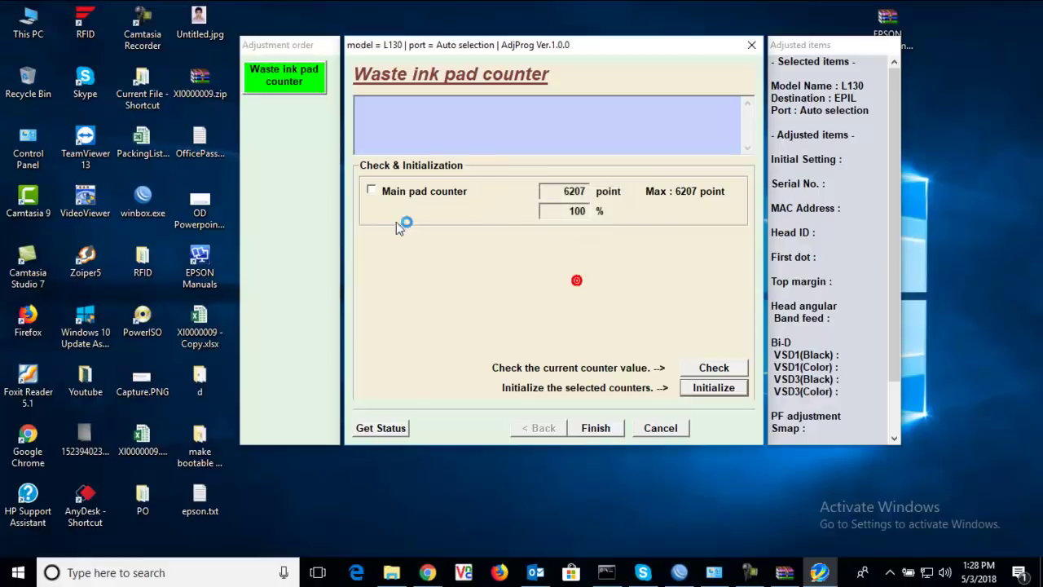
click(372, 190)
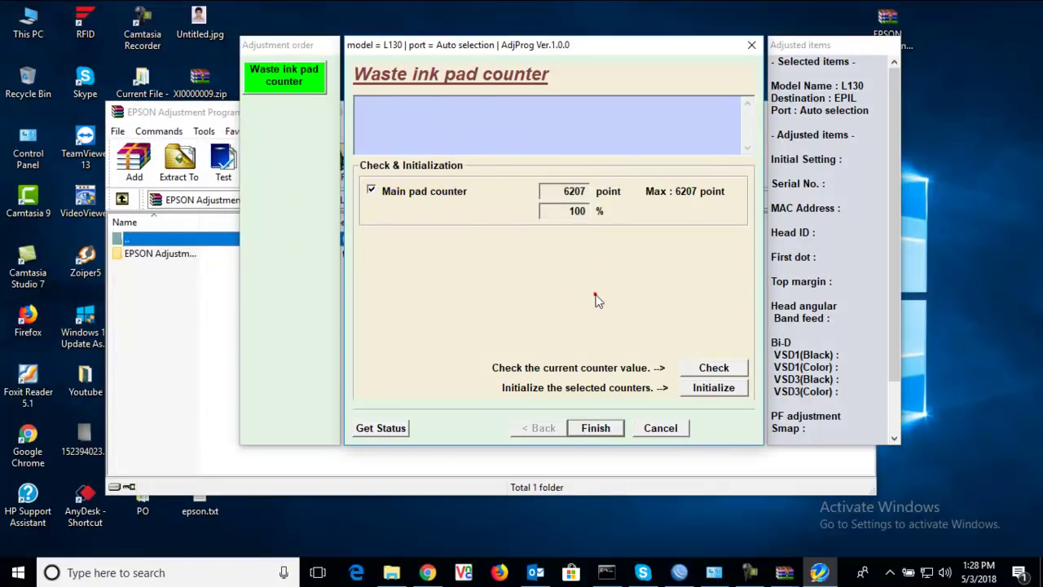
click(712, 388)
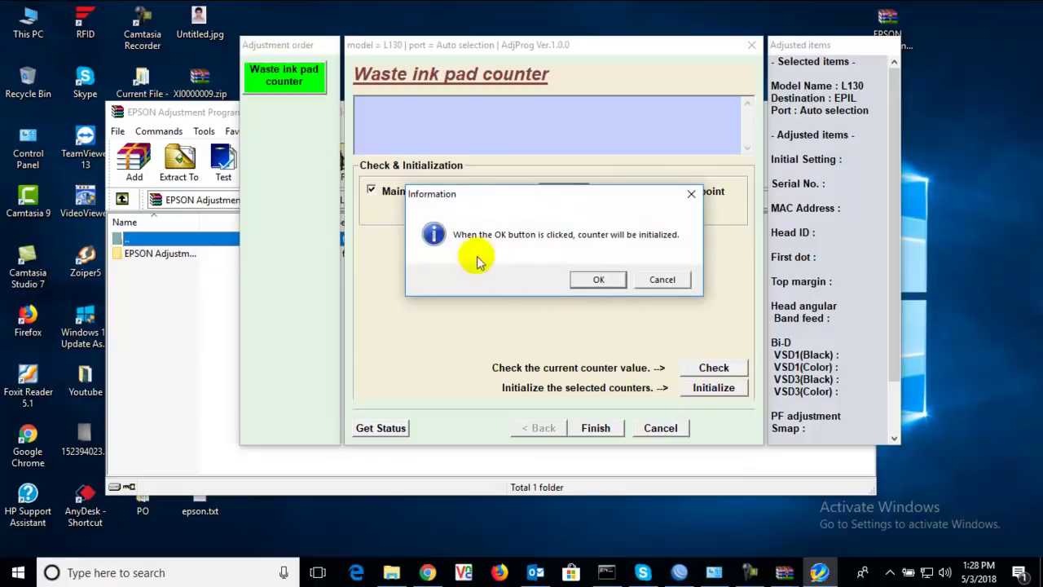
click(214, 112)
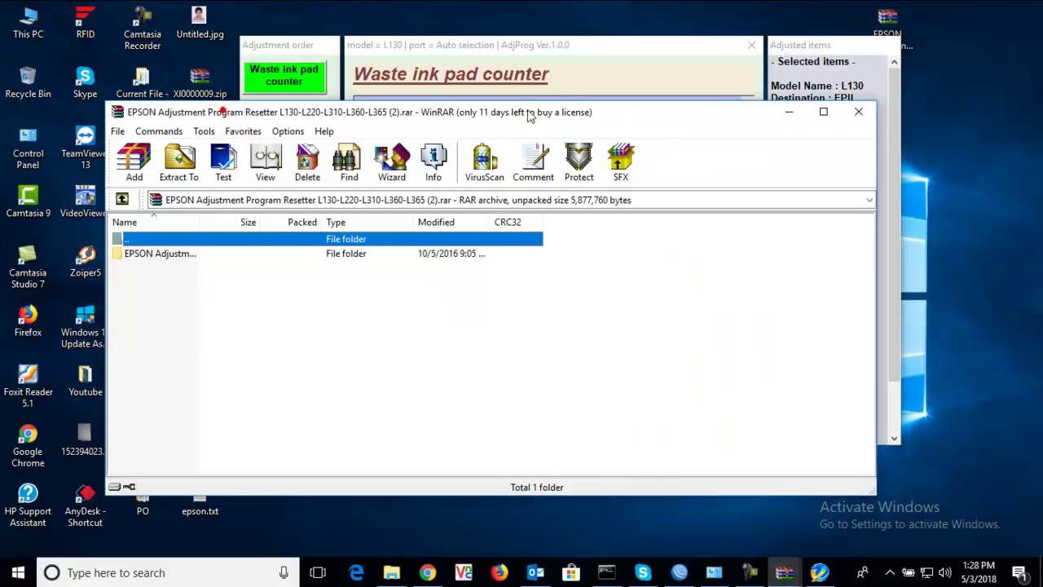
click(789, 109)
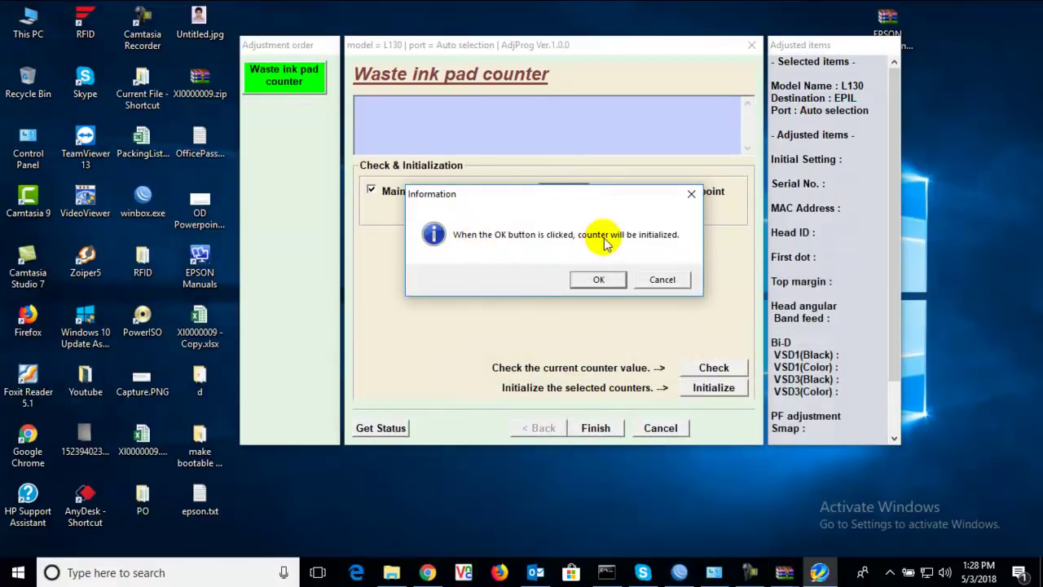
click(606, 281)
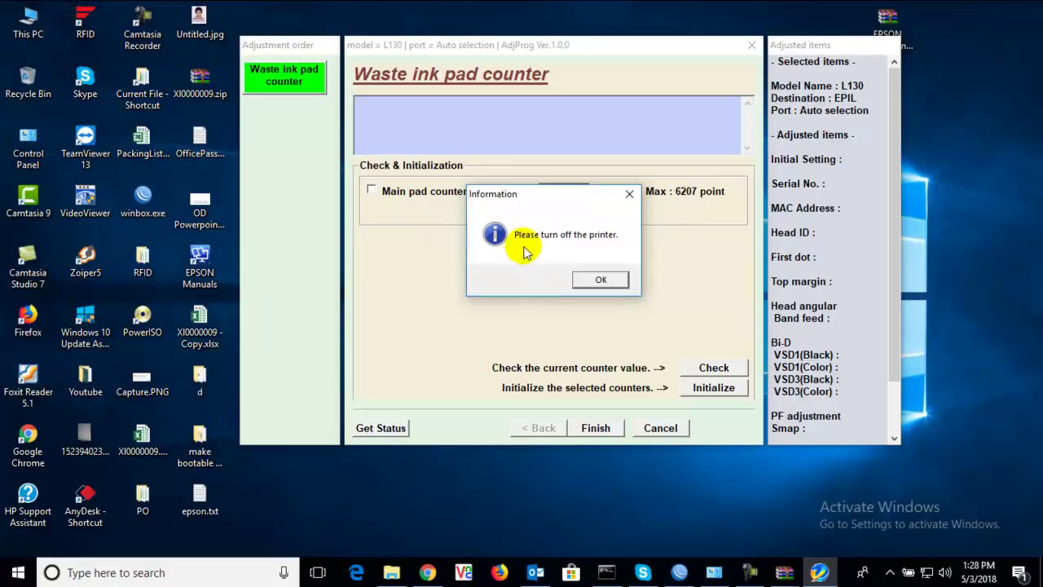
click(599, 279)
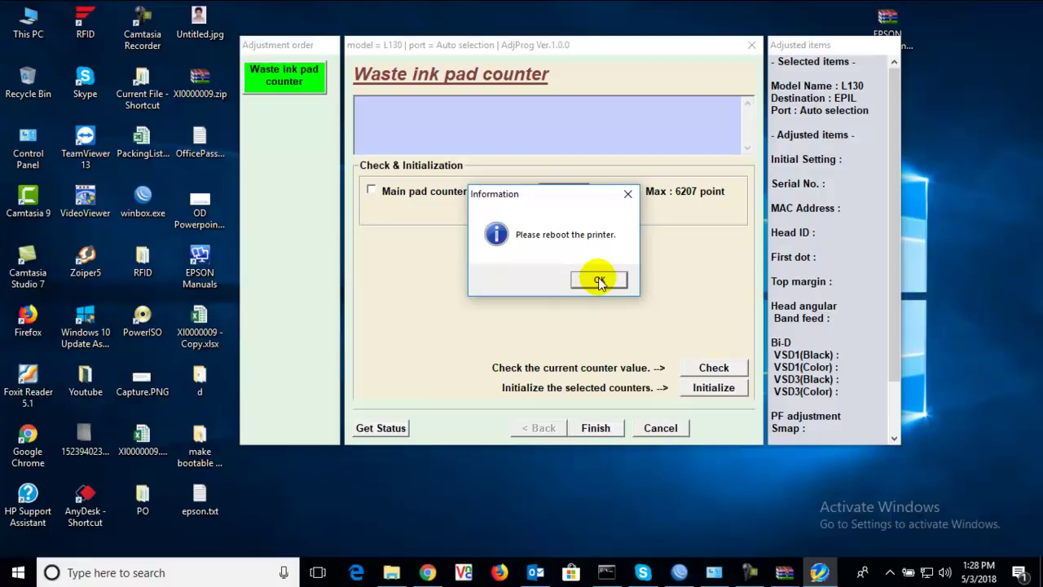
click(600, 280)
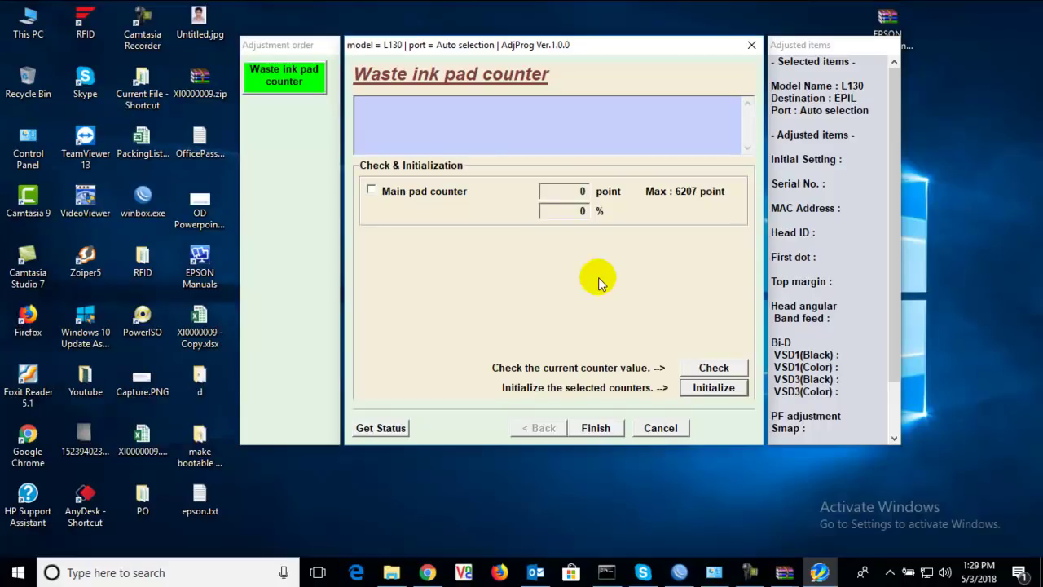
- Recheck the current waste ink pad counter value and switch to the Devices and Printers window
click(714, 367)
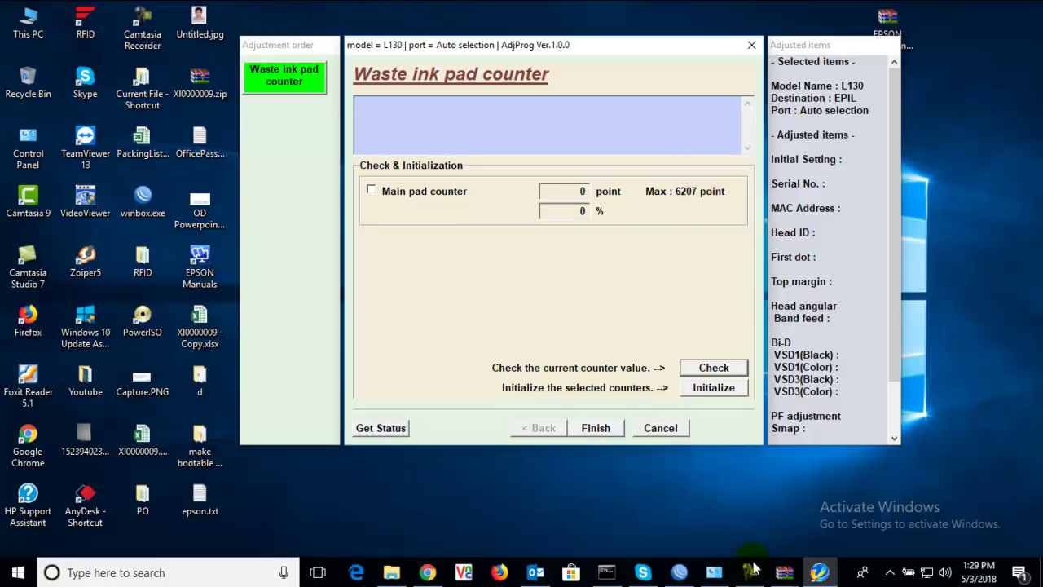
click(713, 572)
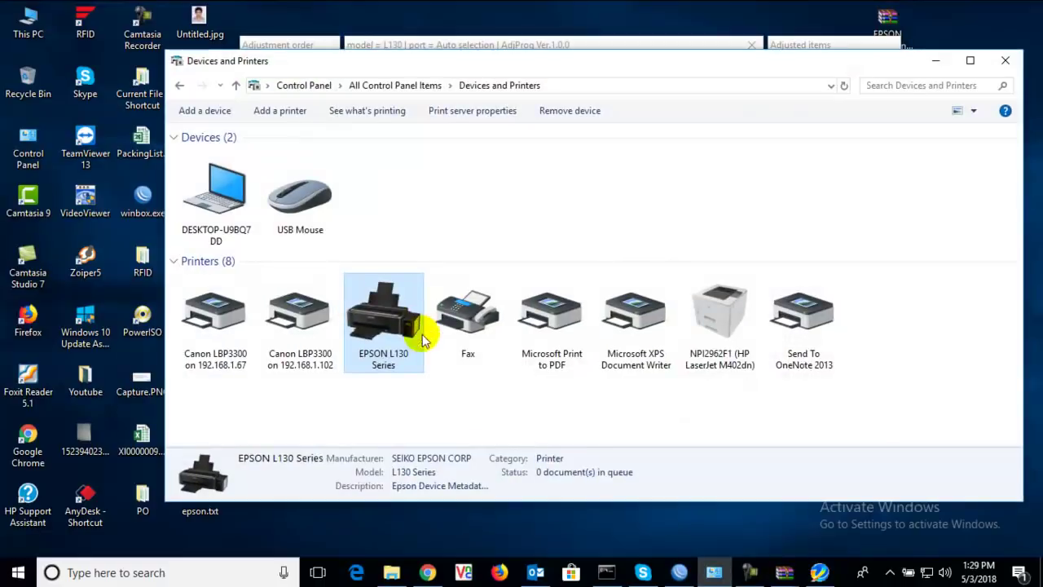
right_click(402, 332)
click(450, 513)
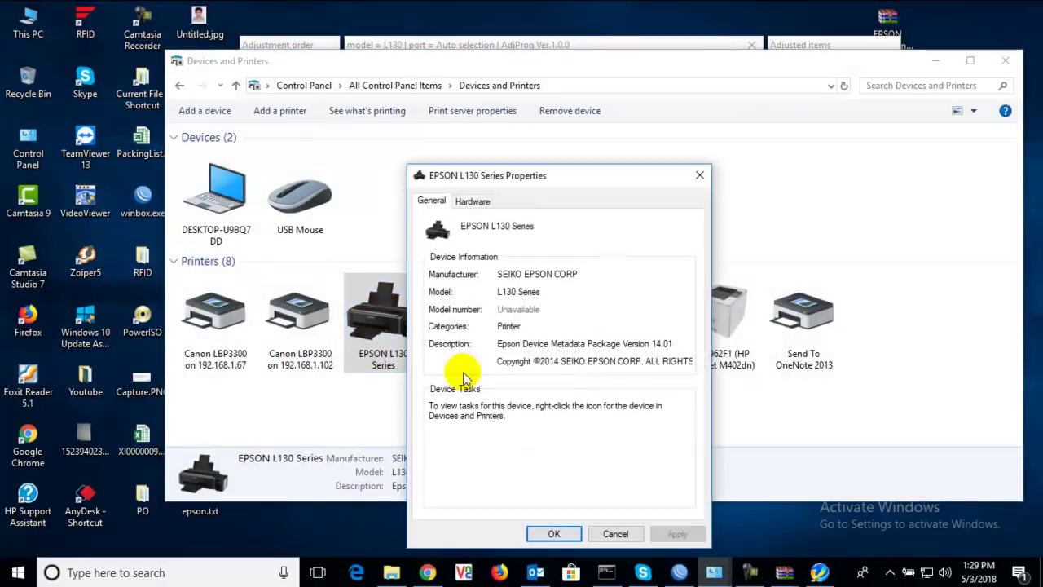
click(697, 172)
- Print a test page from the EPSON L130 Series printer properties and close the confirmation and properties dialogs
right_click(383, 329)
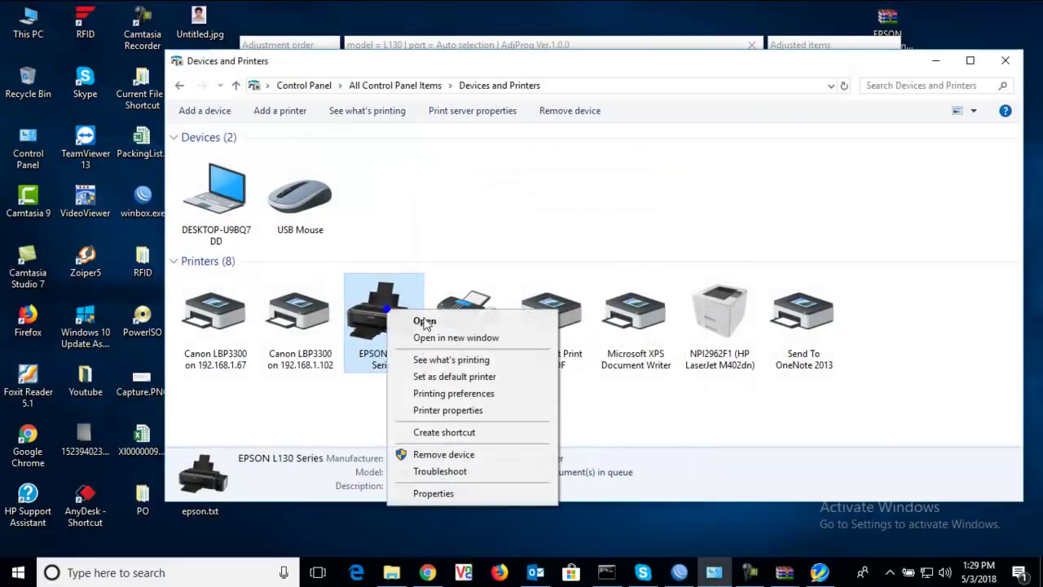
click(457, 410)
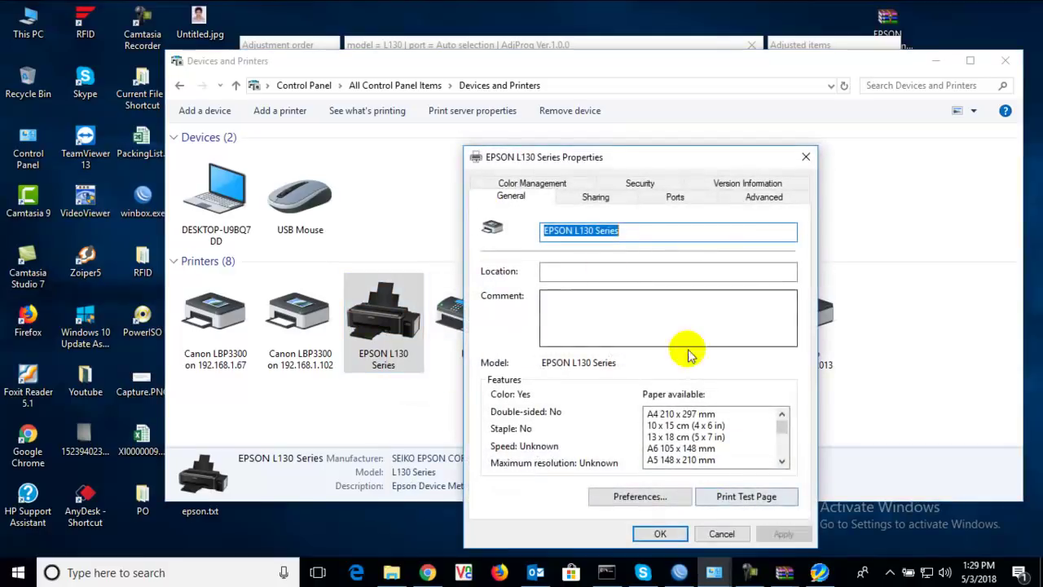
click(747, 496)
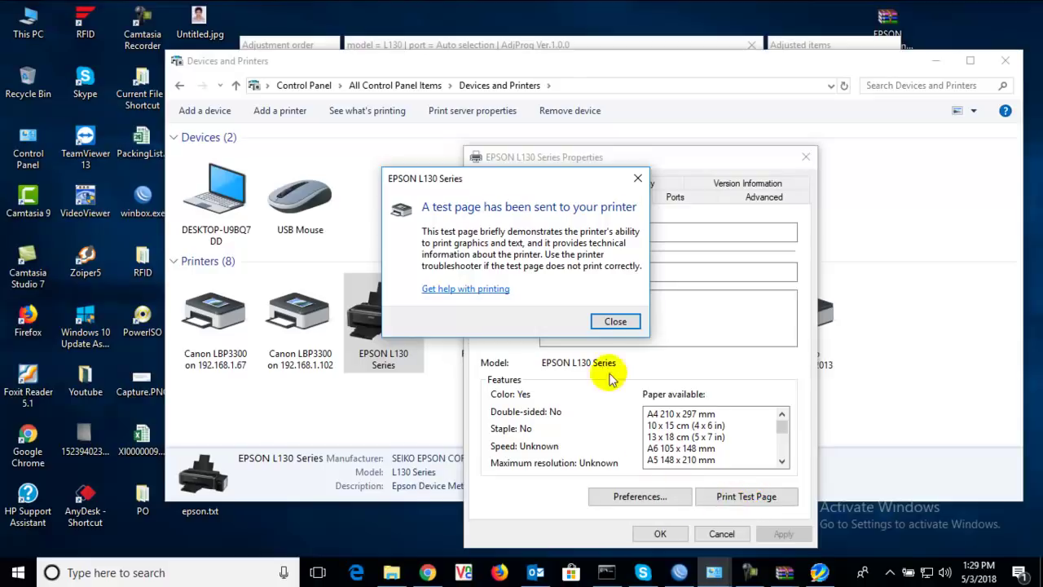
click(615, 322)
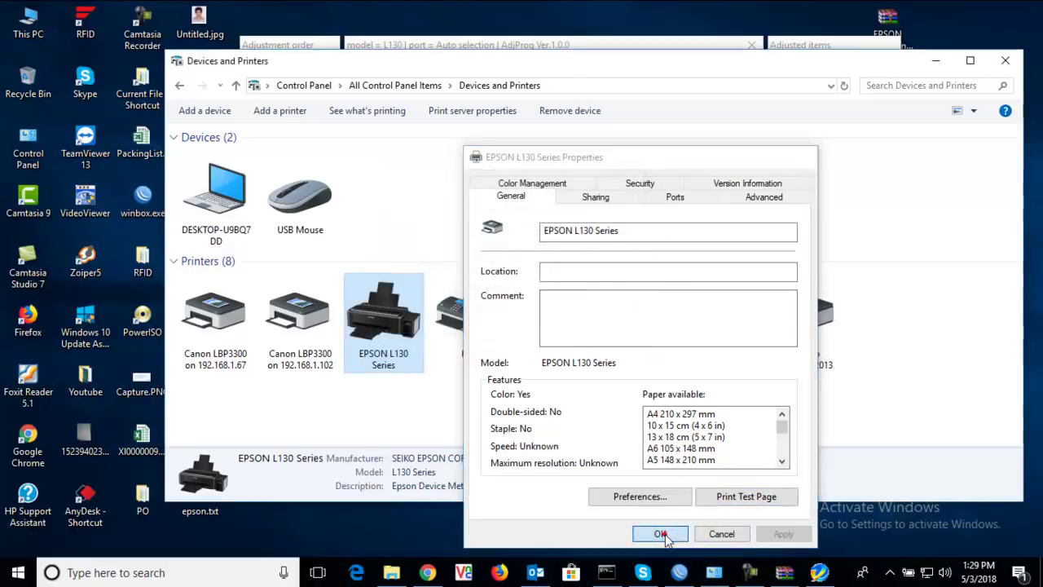
click(662, 534)
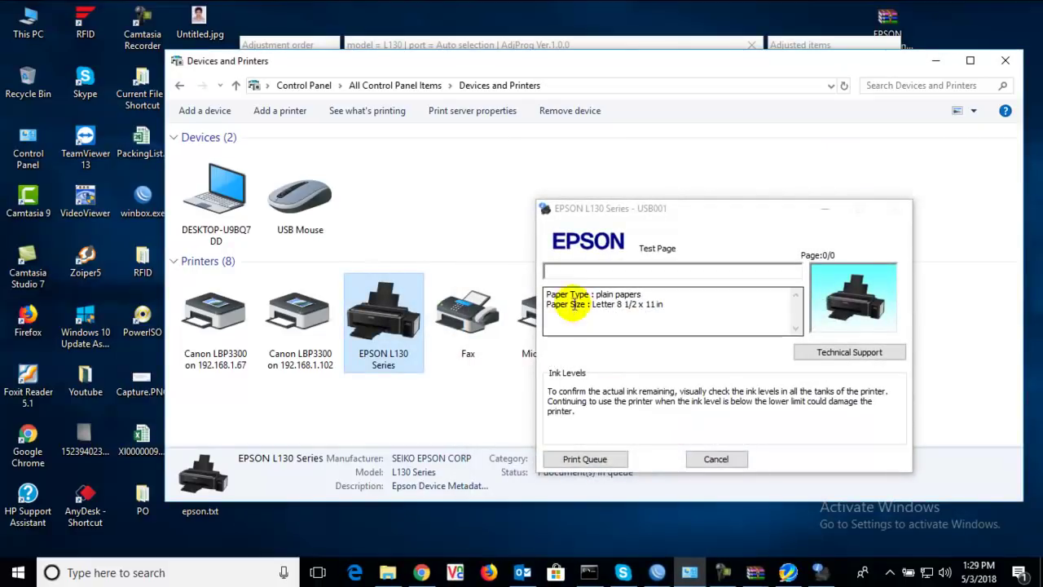